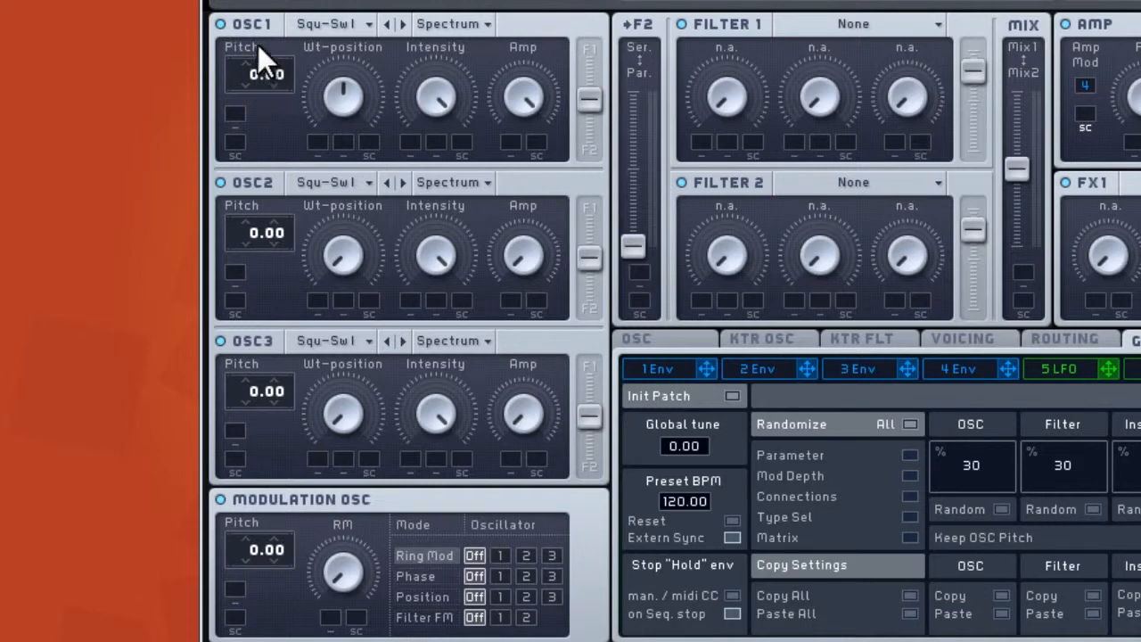
# Load the Square-Saw II wavetable in OSC1 and sweep its Wt-position up and down, ending near the centre.
pyautogui.click(335, 23)
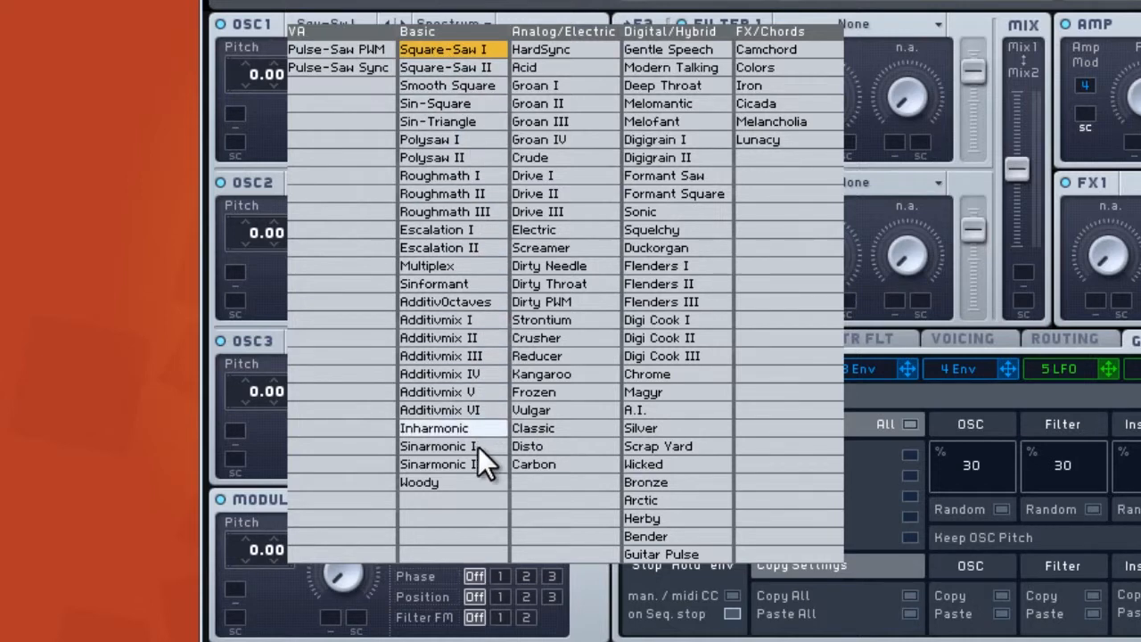
pyautogui.click(434, 69)
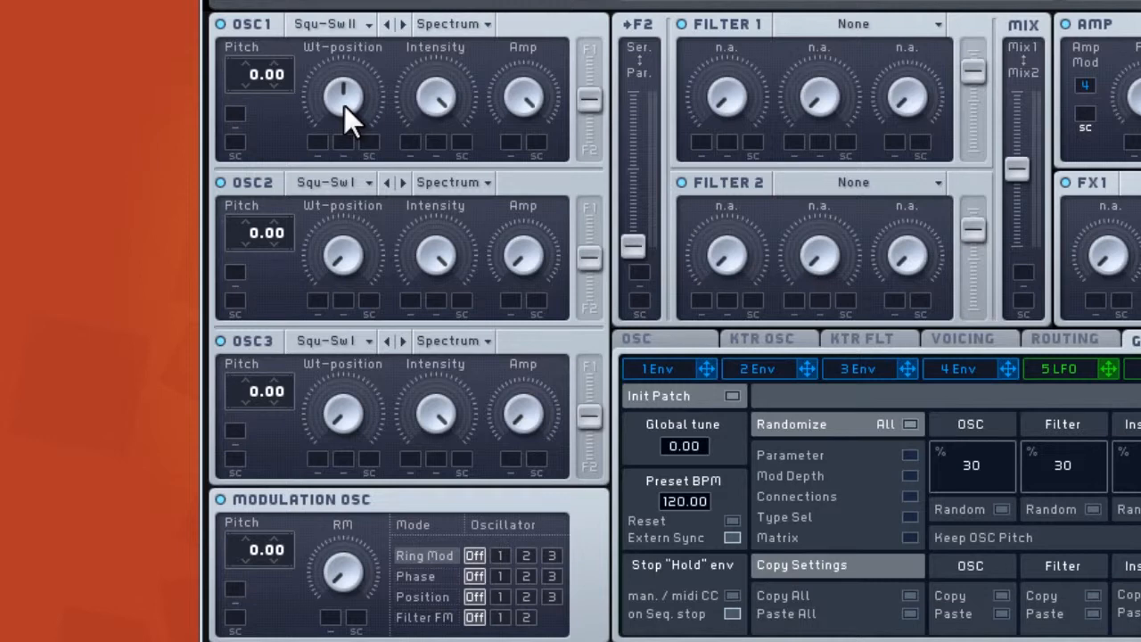
pyautogui.moveTo(344, 106); pyautogui.dragTo(350, 2)
pyautogui.moveTo(345, 85); pyautogui.dragTo(345, 320)
pyautogui.moveTo(348, 109); pyautogui.dragTo(347, 1)
# Review the OSC1 wavetable and mode lists, keeping Square-Saw II and Spectrum, and route OSC1 fully to F1.
pyautogui.click(345, 24)
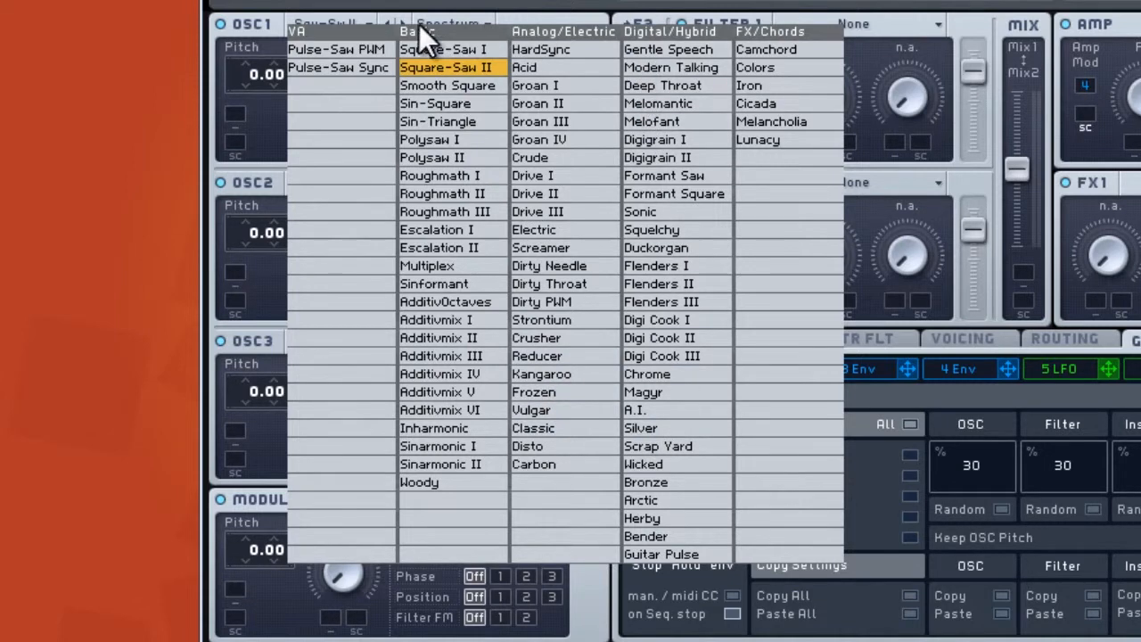
pyautogui.click(343, 25)
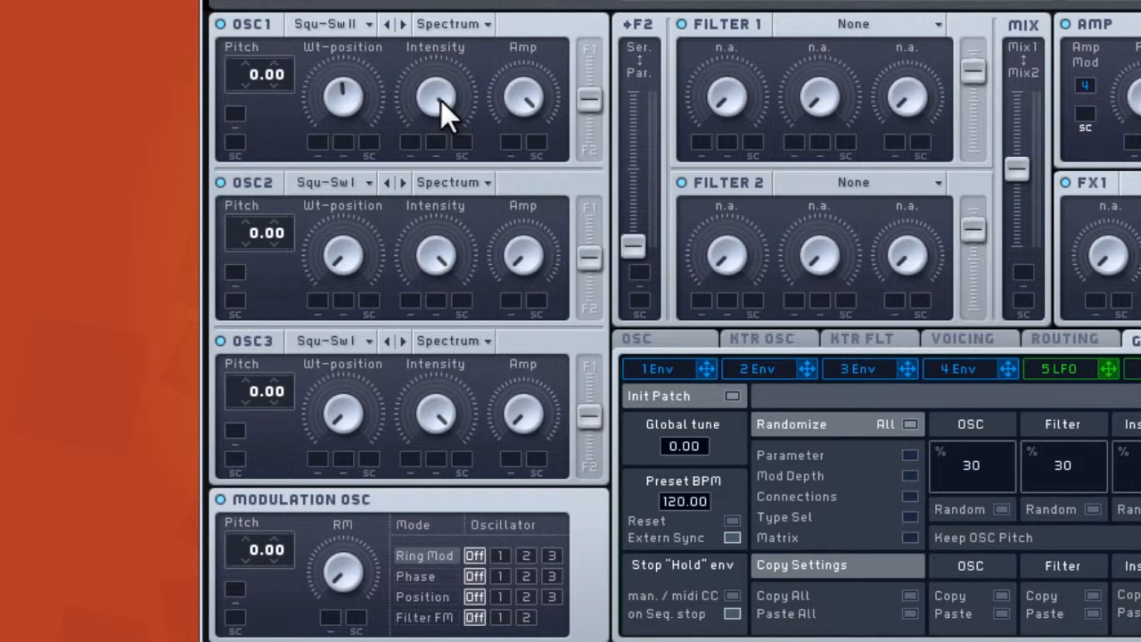
pyautogui.click(468, 24)
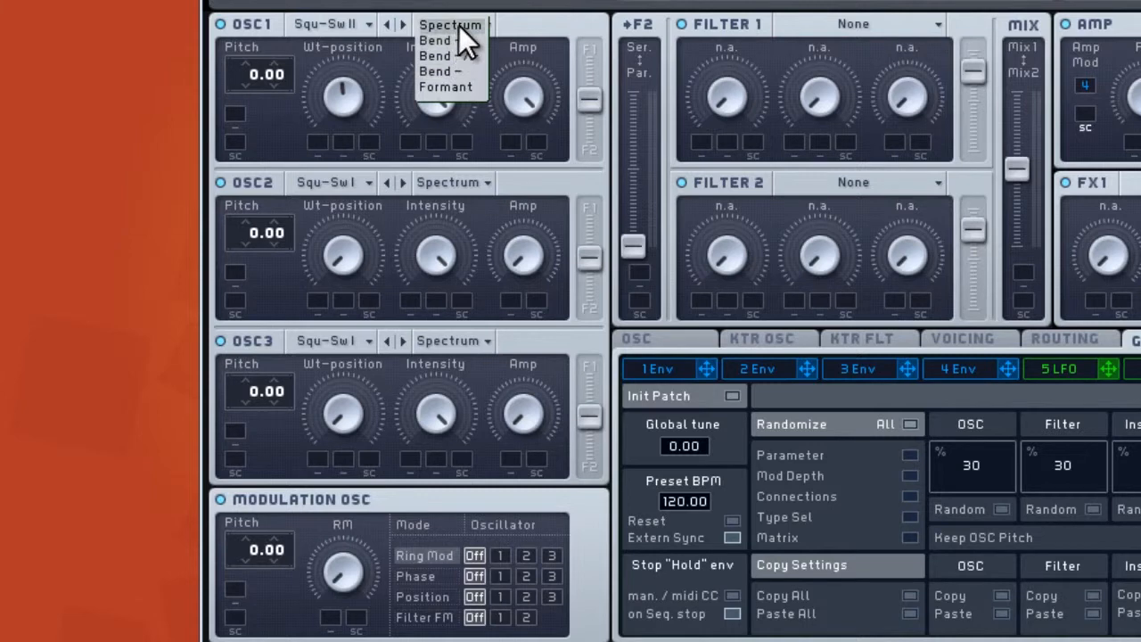
pyautogui.click(459, 26)
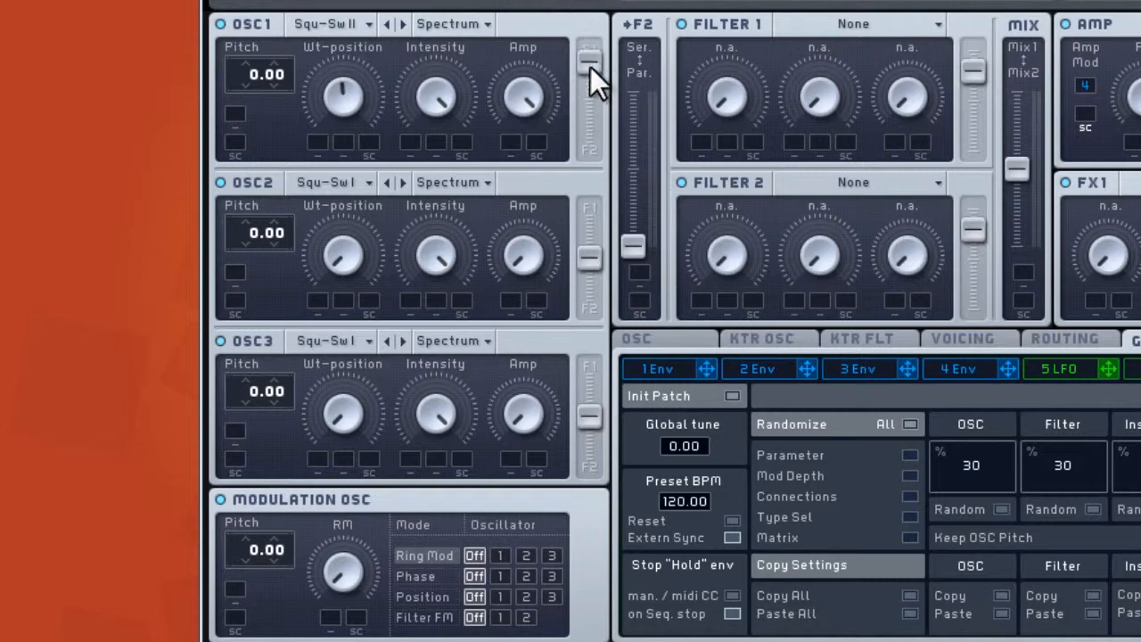
pyautogui.moveTo(590, 169); pyautogui.dragTo(591, 34)
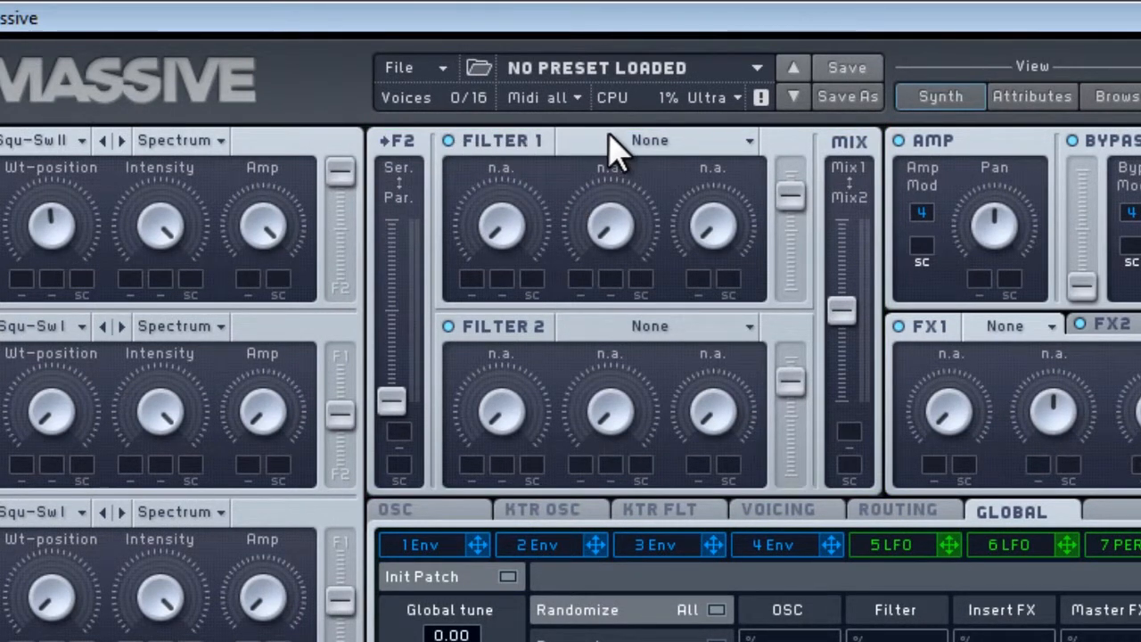
# Try the Highpass 2 and Scream types on Filter 1.
pyautogui.click(673, 141)
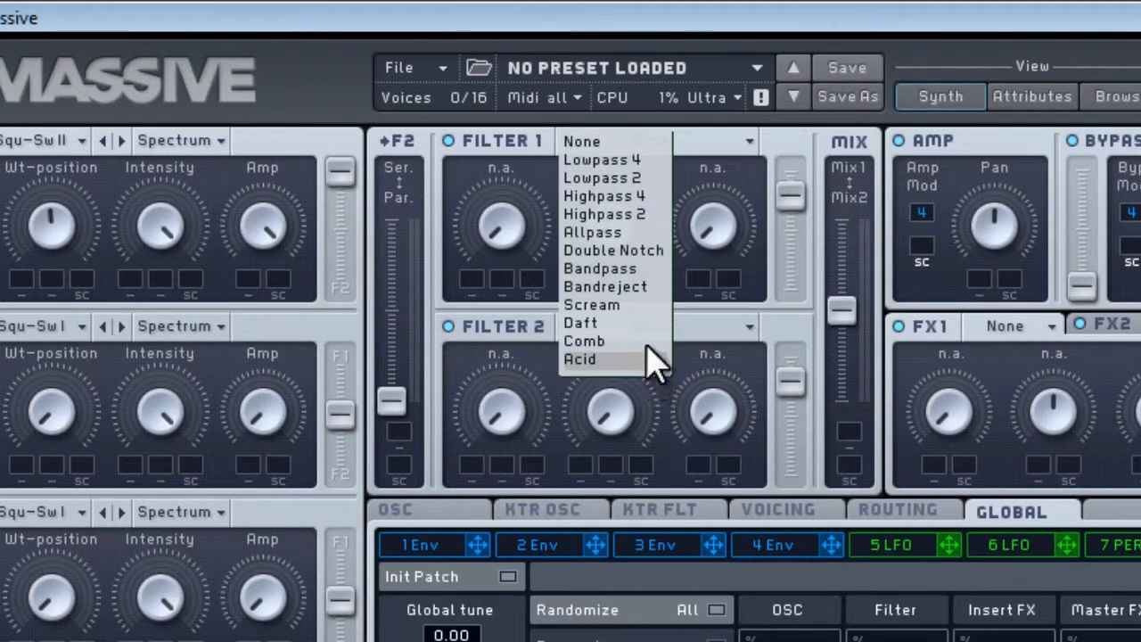
pyautogui.click(628, 214)
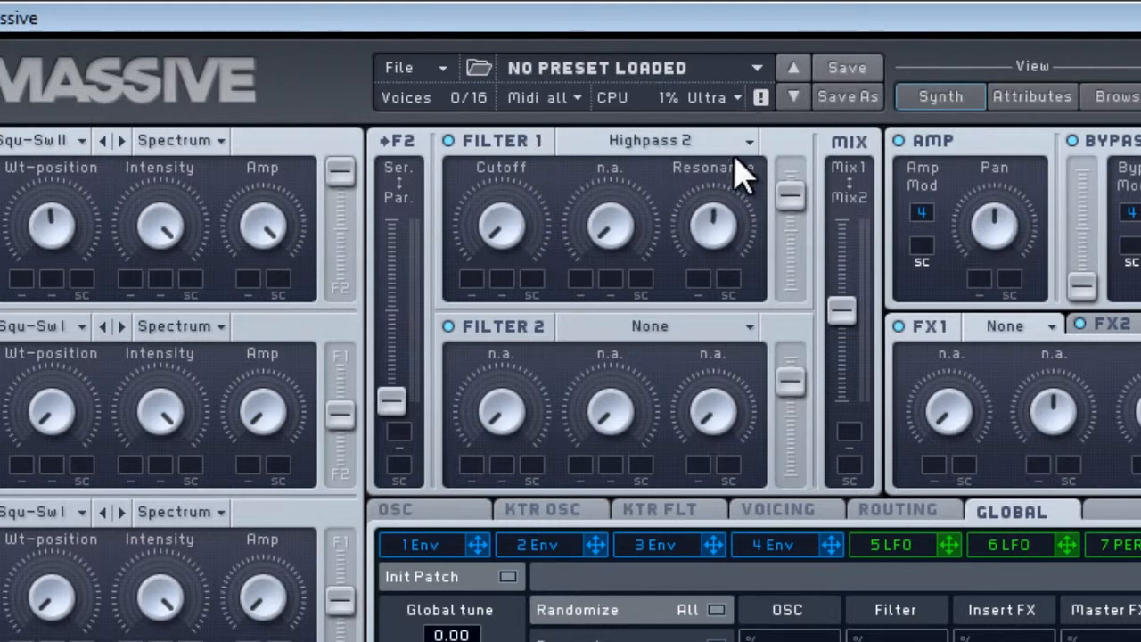
pyautogui.click(635, 163)
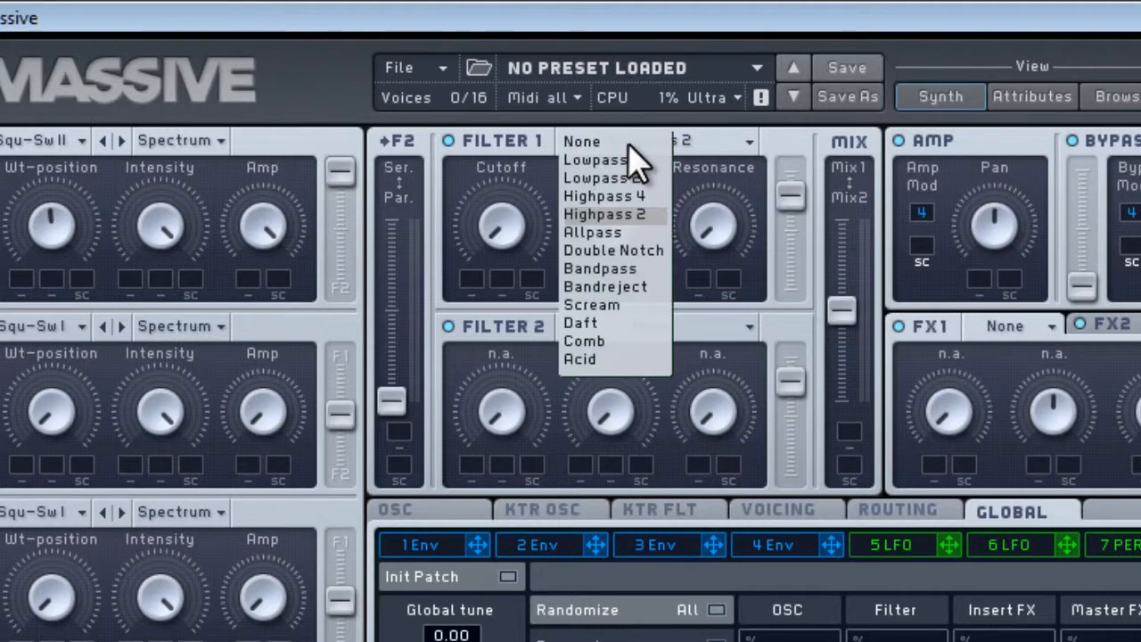
pyautogui.click(624, 313)
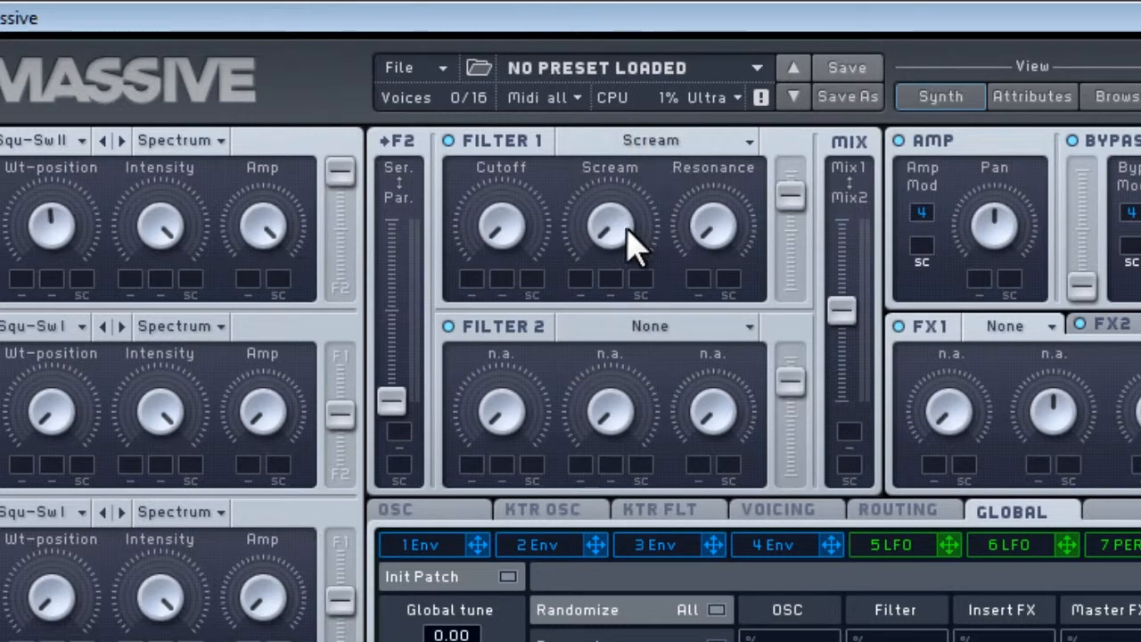
# Set Filter 1 to Bandreject and raise its output level to maximum.
pyautogui.click(640, 146)
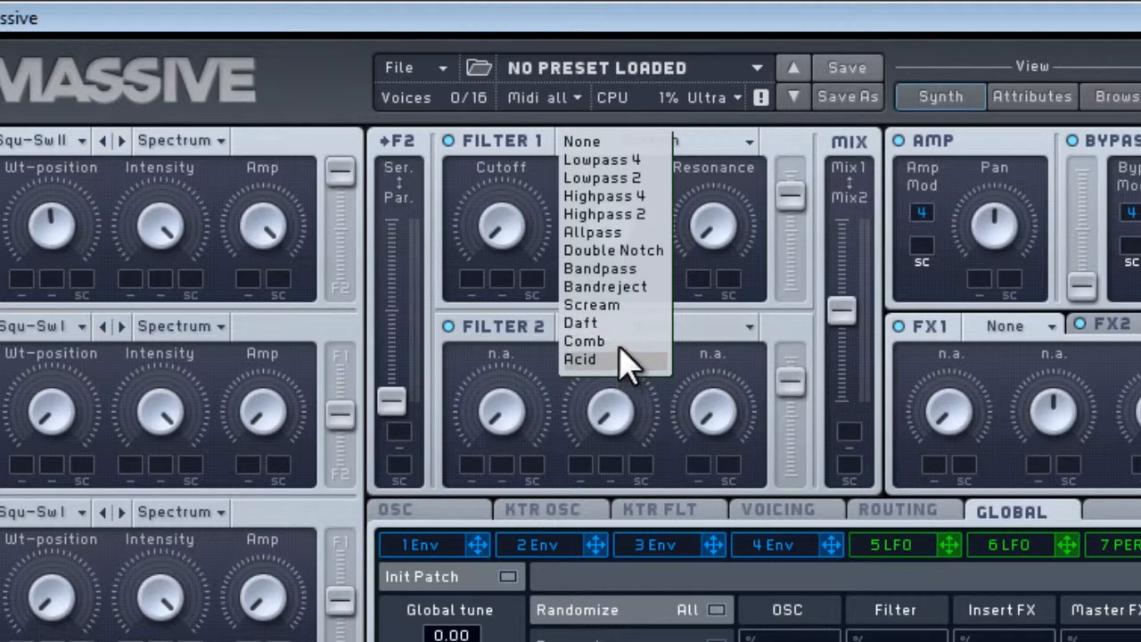
pyautogui.click(618, 290)
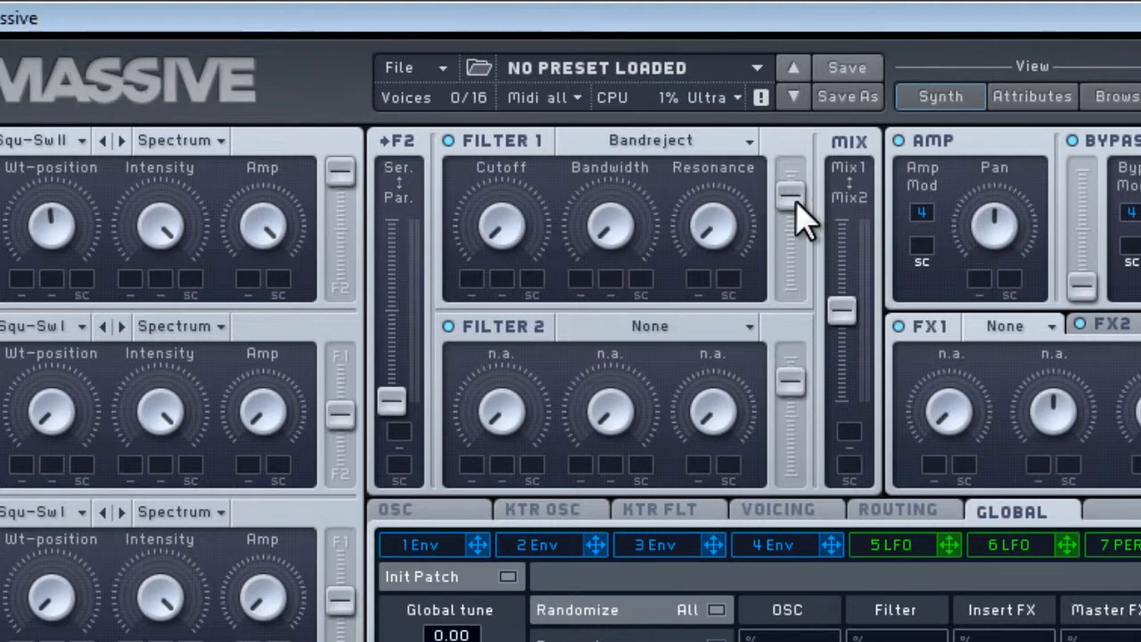
pyautogui.moveTo(794, 201); pyautogui.dragTo(800, 163)
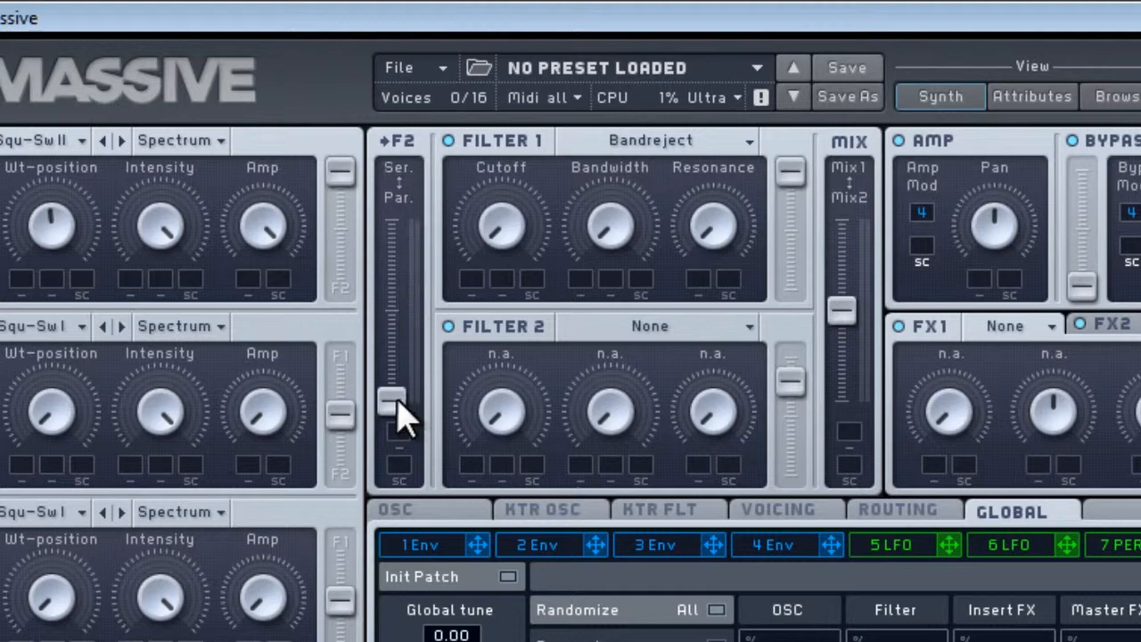
# Sweep the filter routing fader to fully serial and back to parallel, and nudge the Mix fader around its centre.
pyautogui.moveTo(398, 407); pyautogui.dragTo(408, 218)
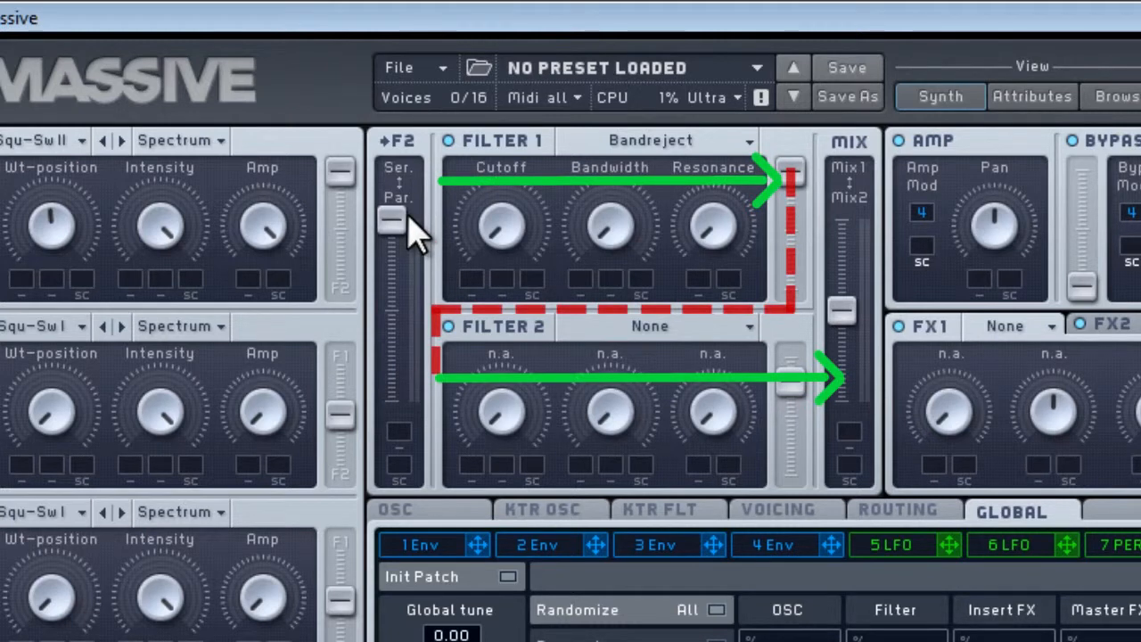
pyautogui.moveTo(402, 230); pyautogui.dragTo(411, 446)
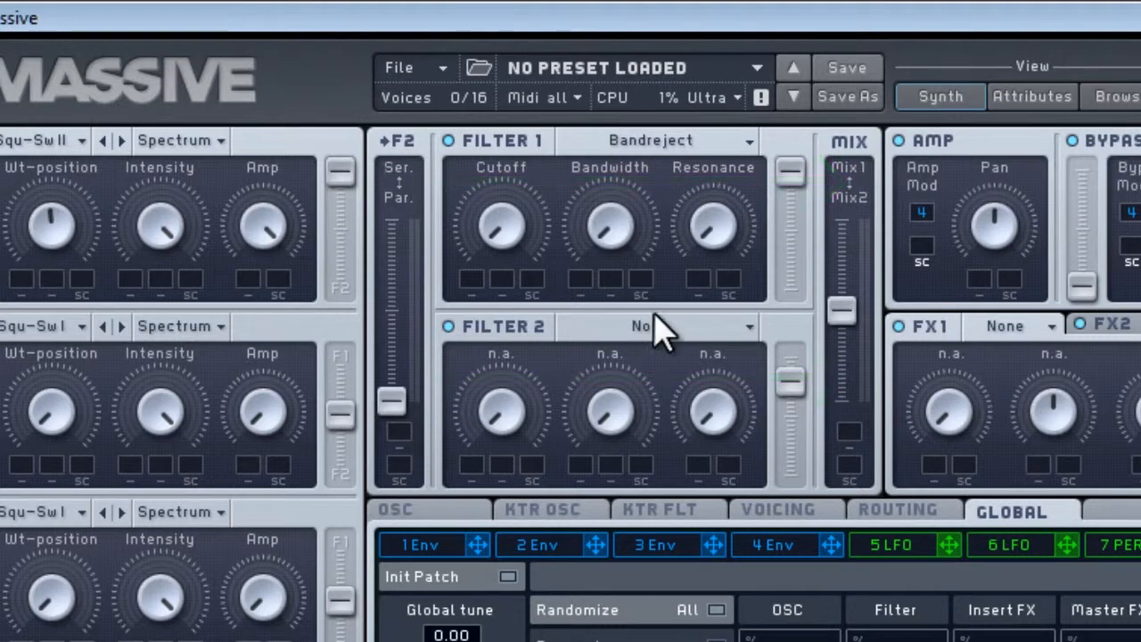
pyautogui.moveTo(851, 330)
pyautogui.mouseDown()
pyautogui.moveTo(860, 210)
pyautogui.moveTo(855, 411)
pyautogui.moveTo(846, 420)
pyautogui.moveTo(842, 313)
pyautogui.mouseUp()
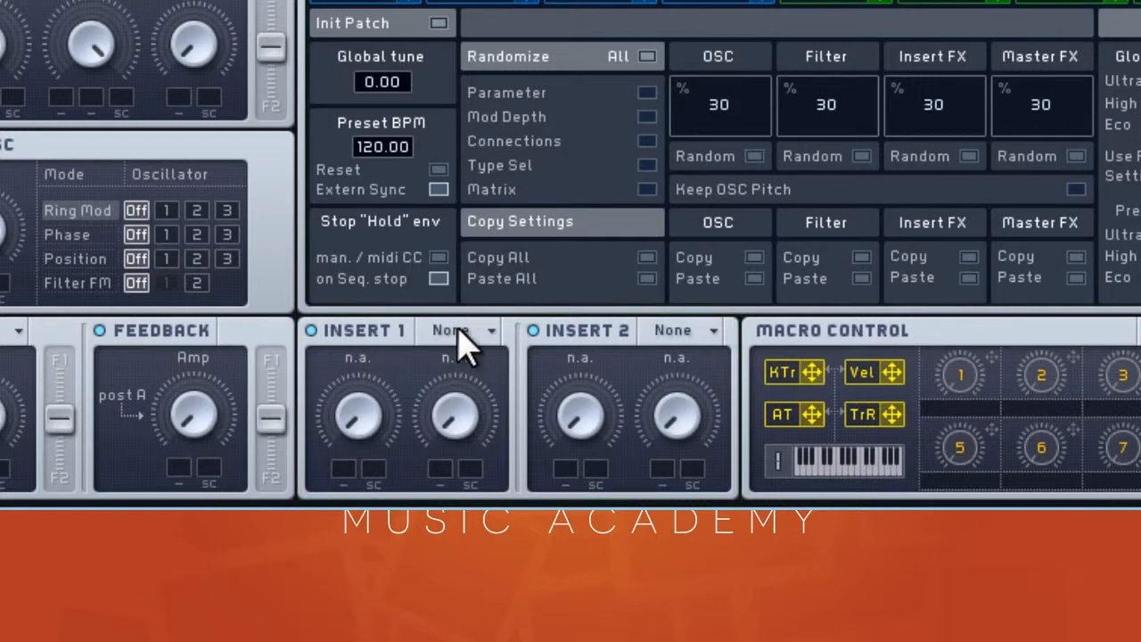
# Set Insert 1 to Bitcrusher and FX1 to Chorus.
pyautogui.click(461, 337)
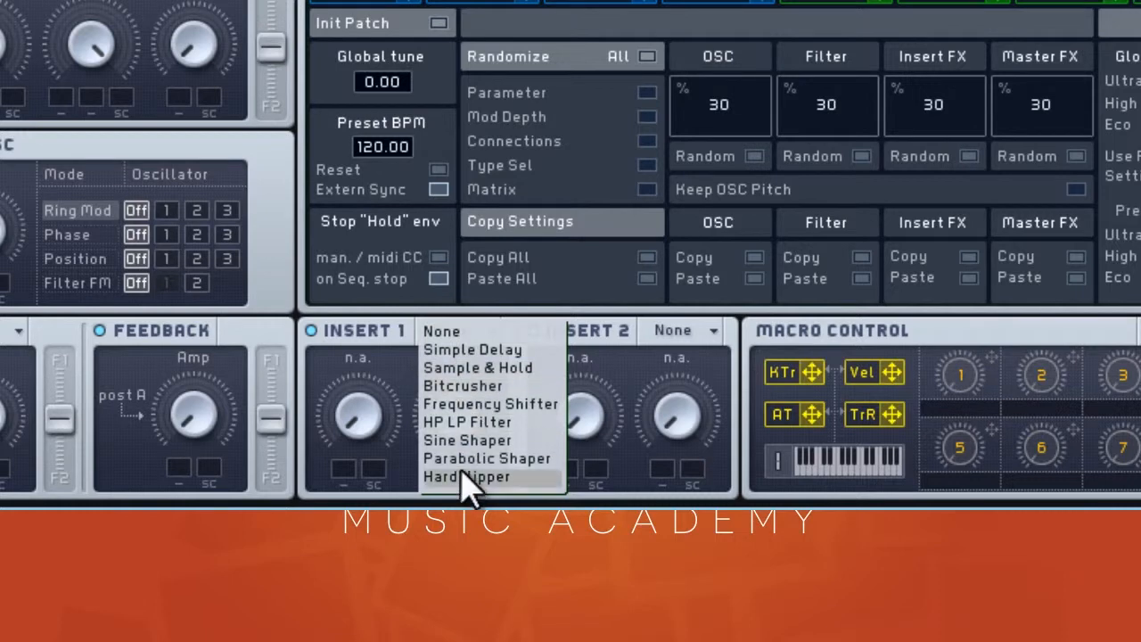
pyautogui.click(465, 386)
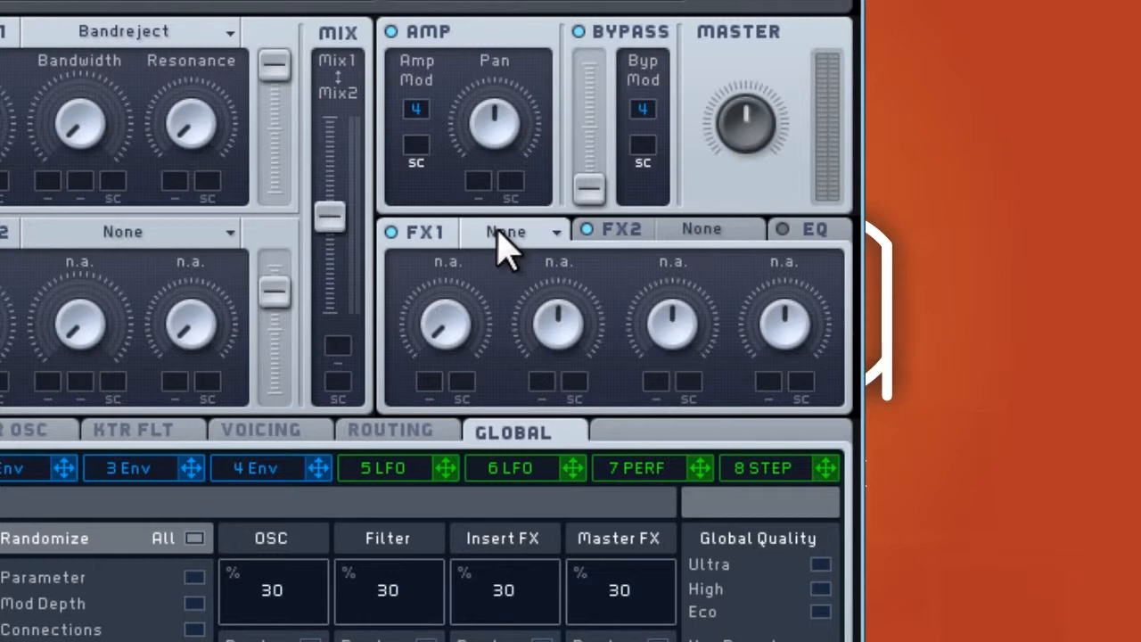
pyautogui.click(505, 236)
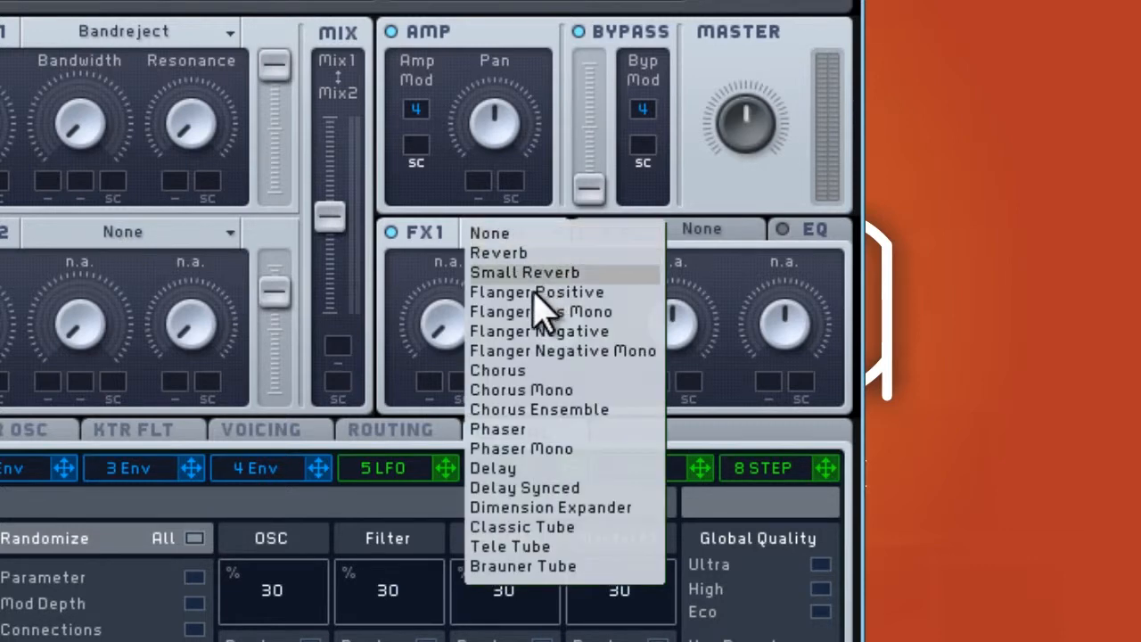
pyautogui.click(536, 374)
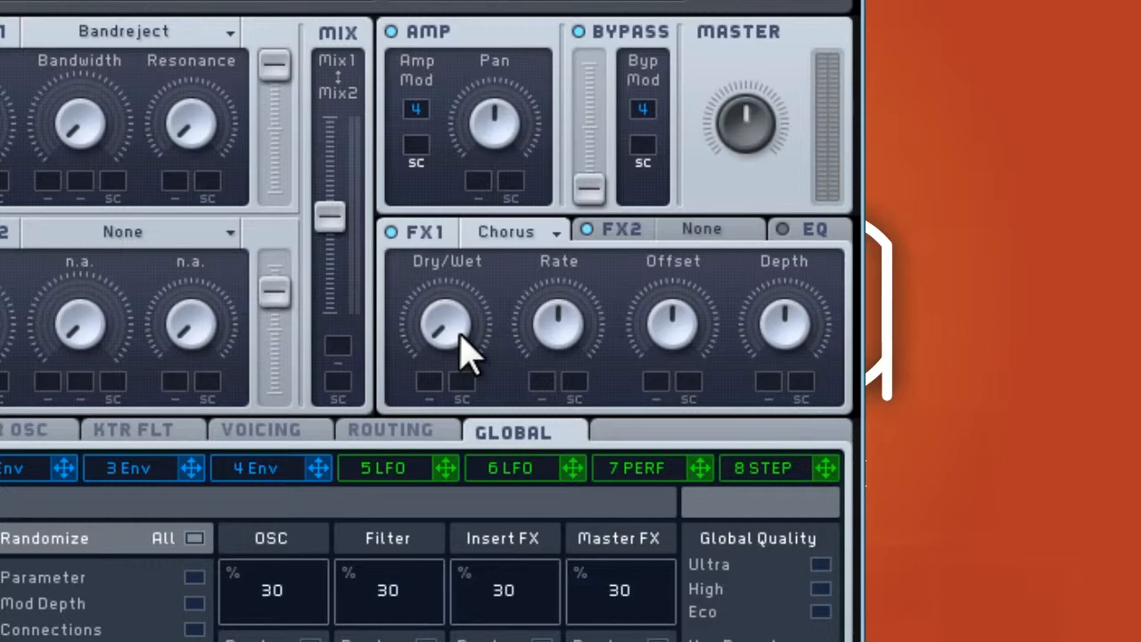
# Show the FX2 controls and look through the available FX2 effect types.
pyautogui.click(651, 243)
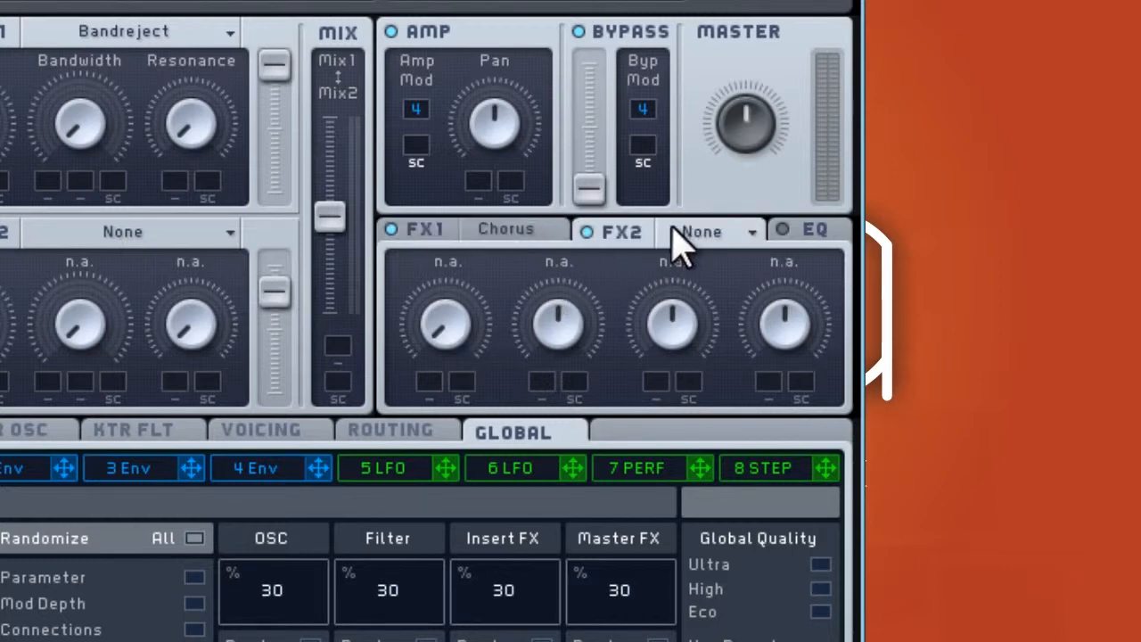
pyautogui.click(701, 233)
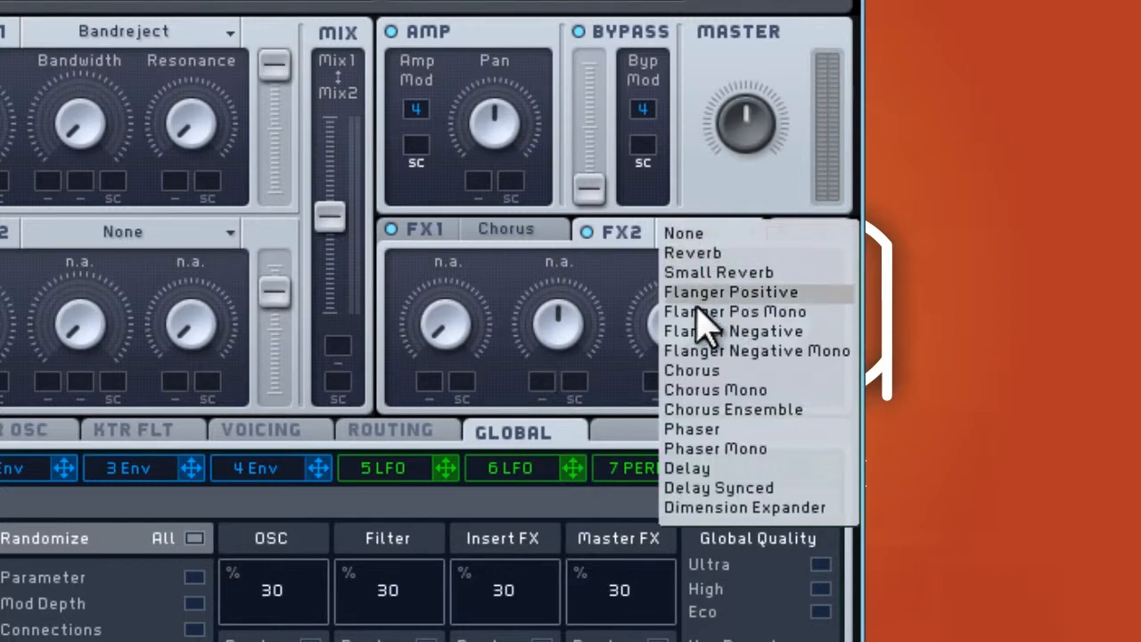
pyautogui.click(641, 237)
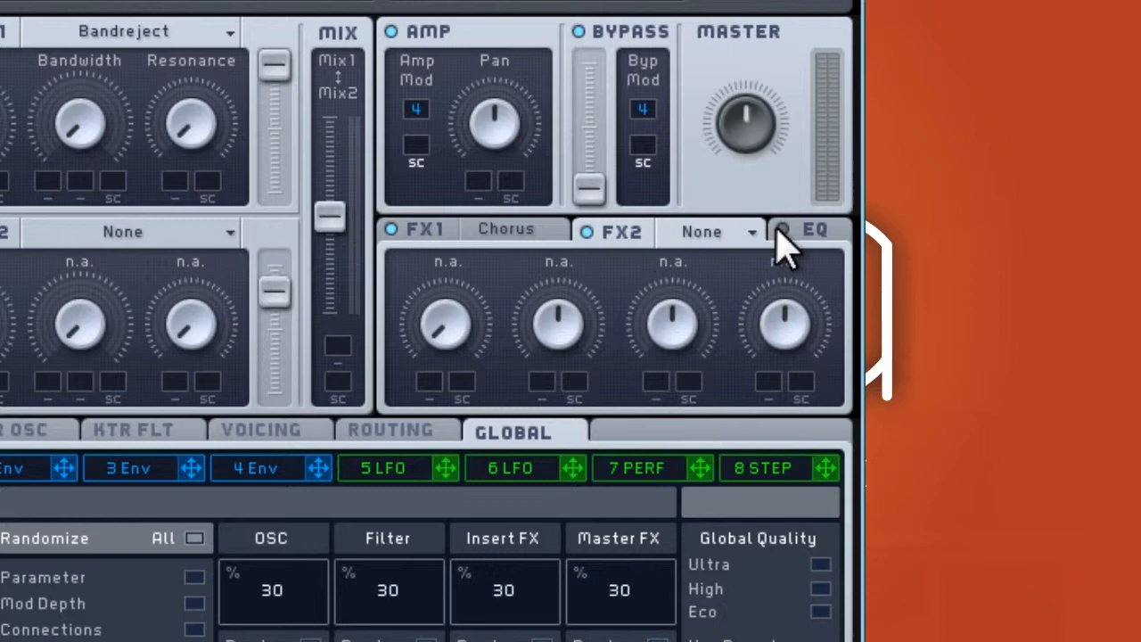
# Show the EQ controls, raise Frequency above its centre and adjust Boost, ending at its centre position.
pyautogui.click(821, 242)
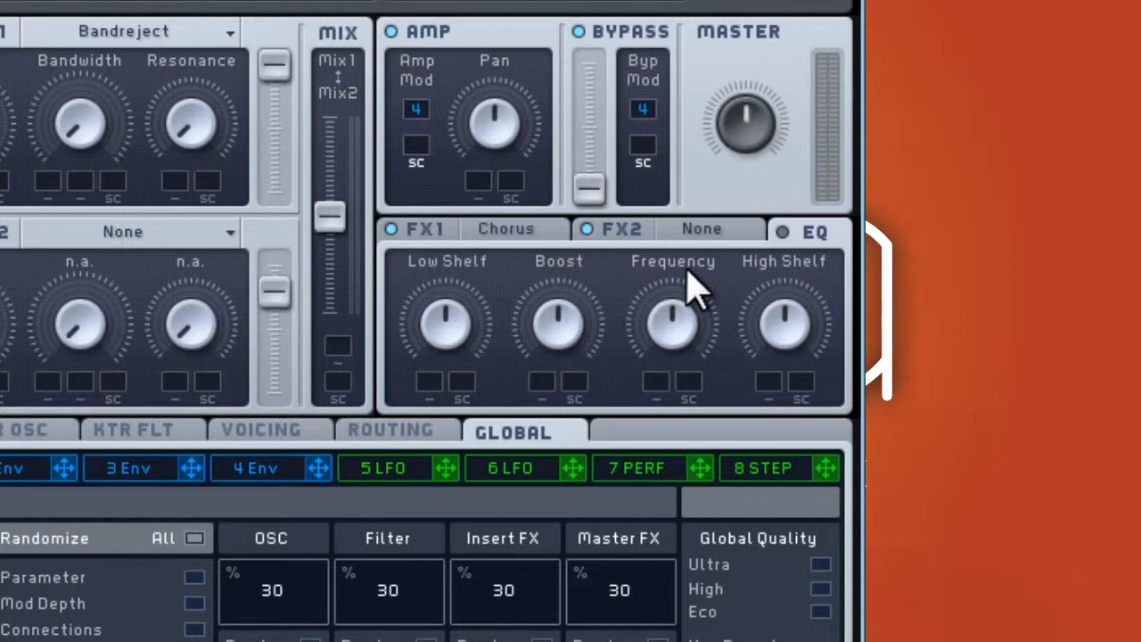
pyautogui.moveTo(674, 339); pyautogui.dragTo(655, 317)
pyautogui.moveTo(570, 300); pyautogui.dragTo(558, 327)
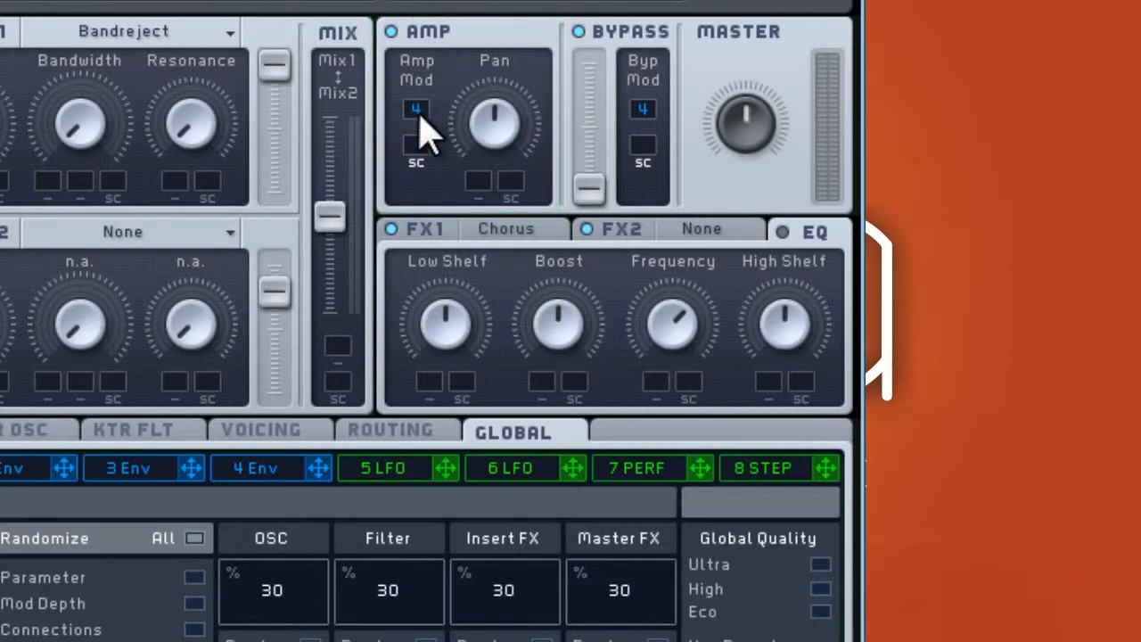
# Display the 4 Env envelope and raise the Bypass level to maximum.
pyautogui.click(276, 472)
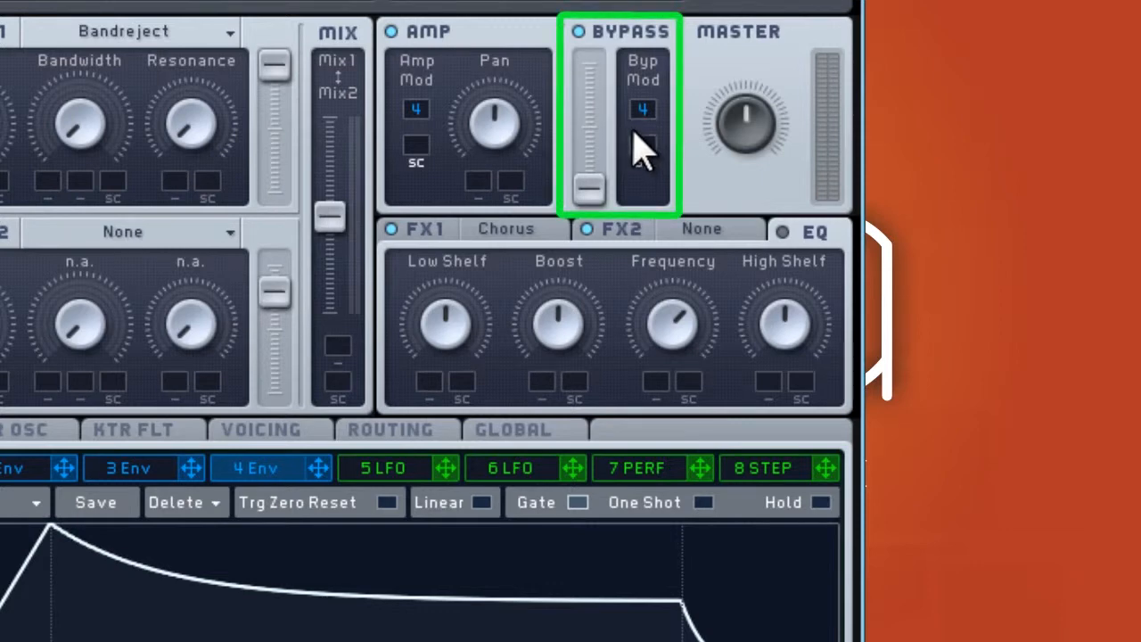
pyautogui.moveTo(601, 196); pyautogui.dragTo(597, 40)
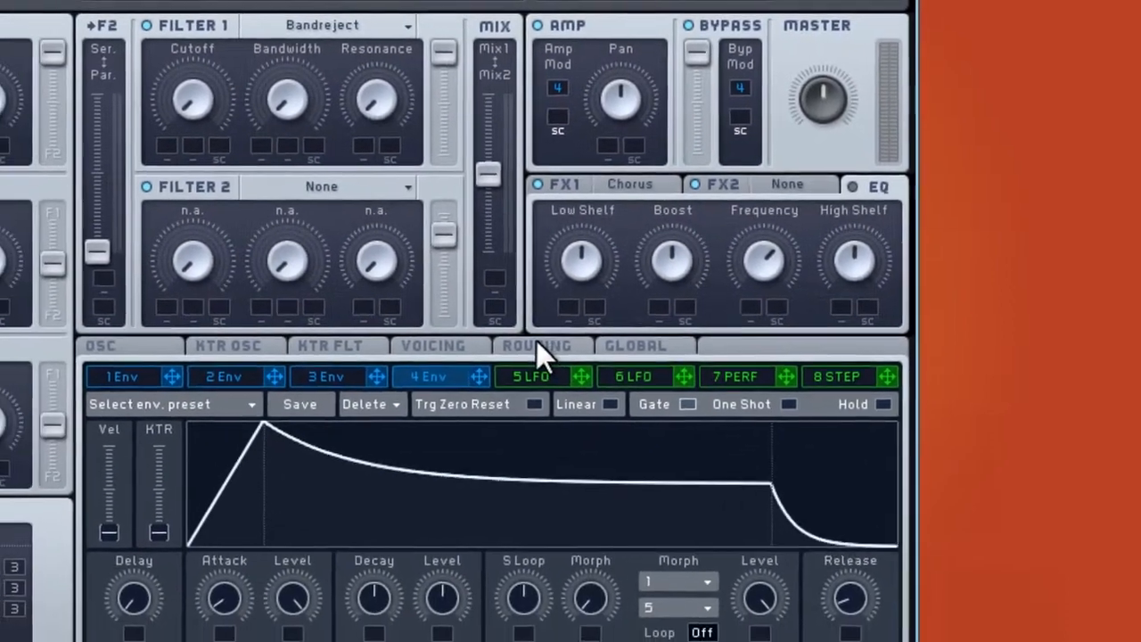
# Display the synth's signal routing diagram.
pyautogui.click(500, 366)
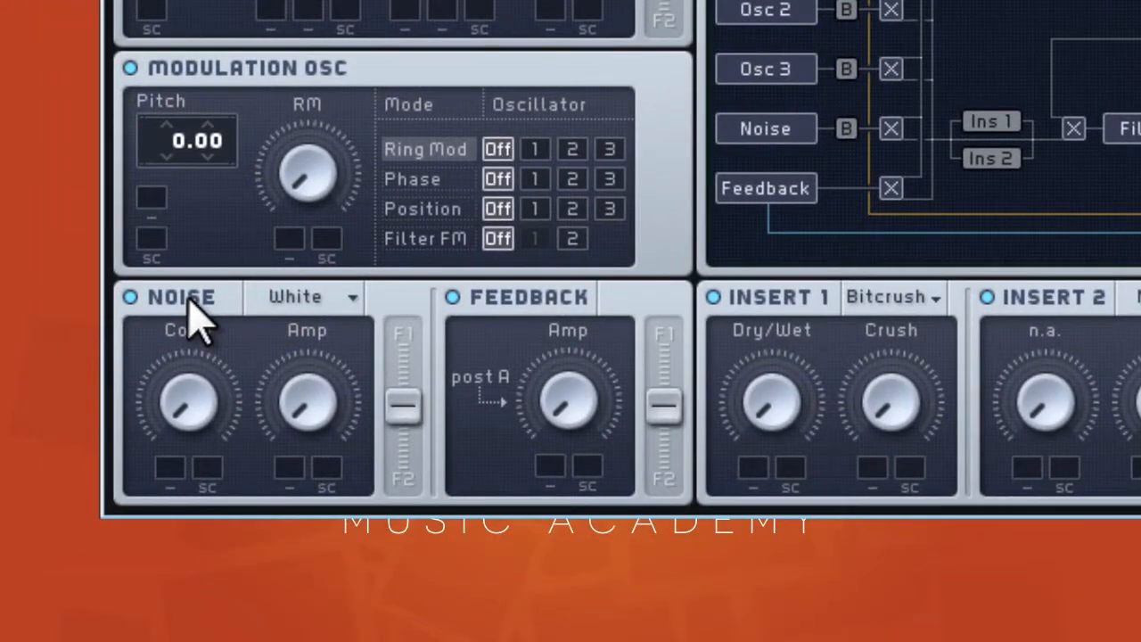
# Keep White Noise as the noise type, turn its Color up high and shift its filter routing slightly towards F1.
pyautogui.click(300, 302)
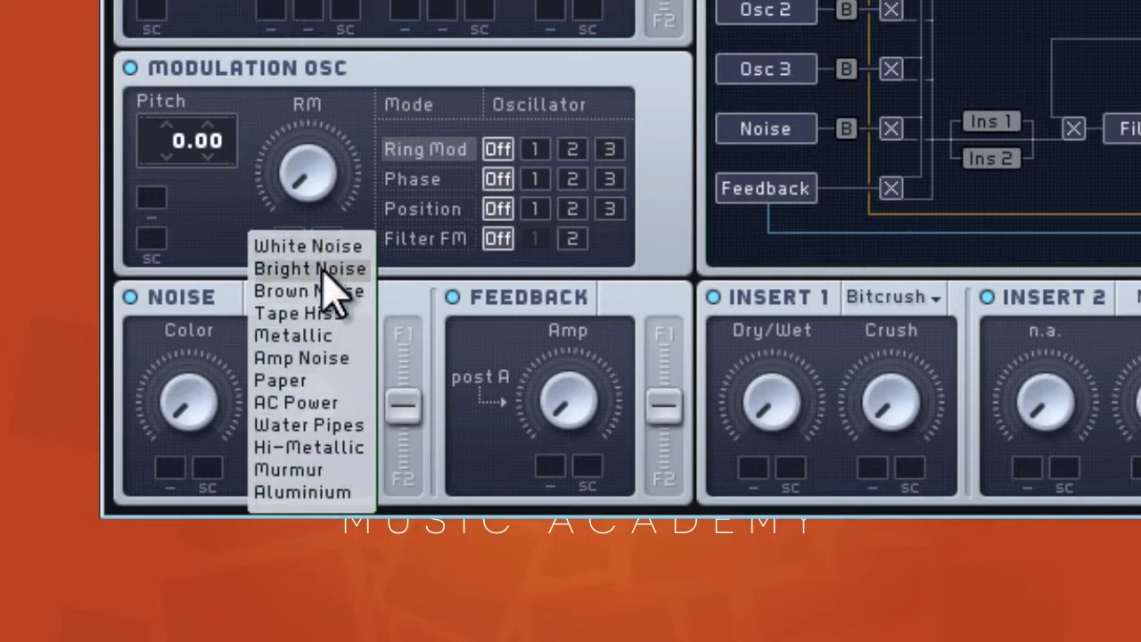
pyautogui.click(307, 247)
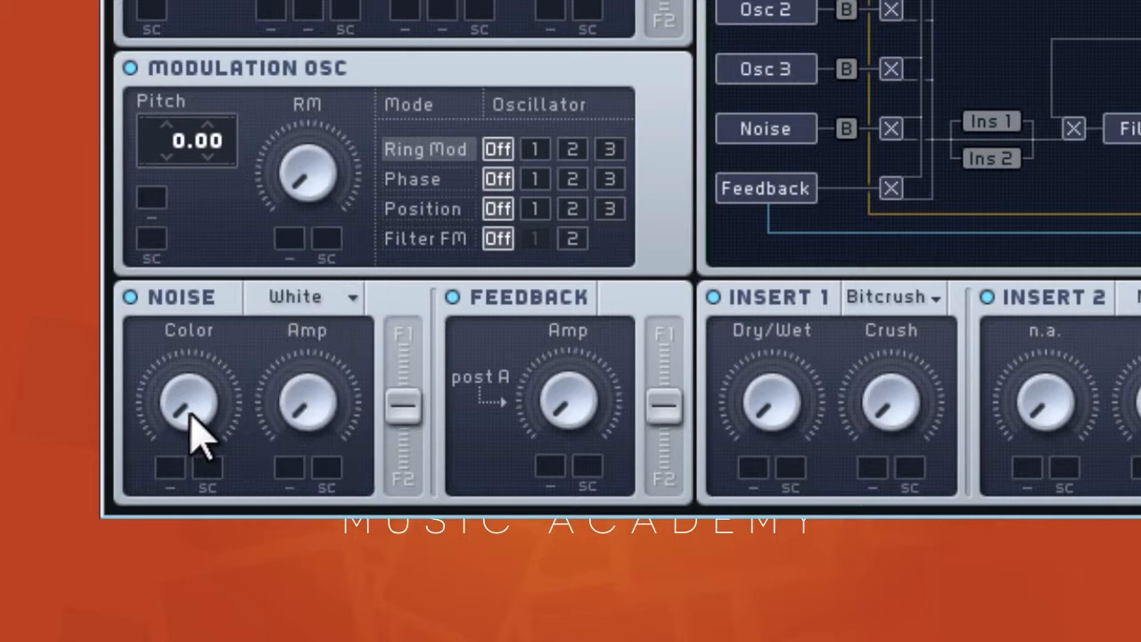
pyautogui.moveTo(197, 412); pyautogui.dragTo(184, 109)
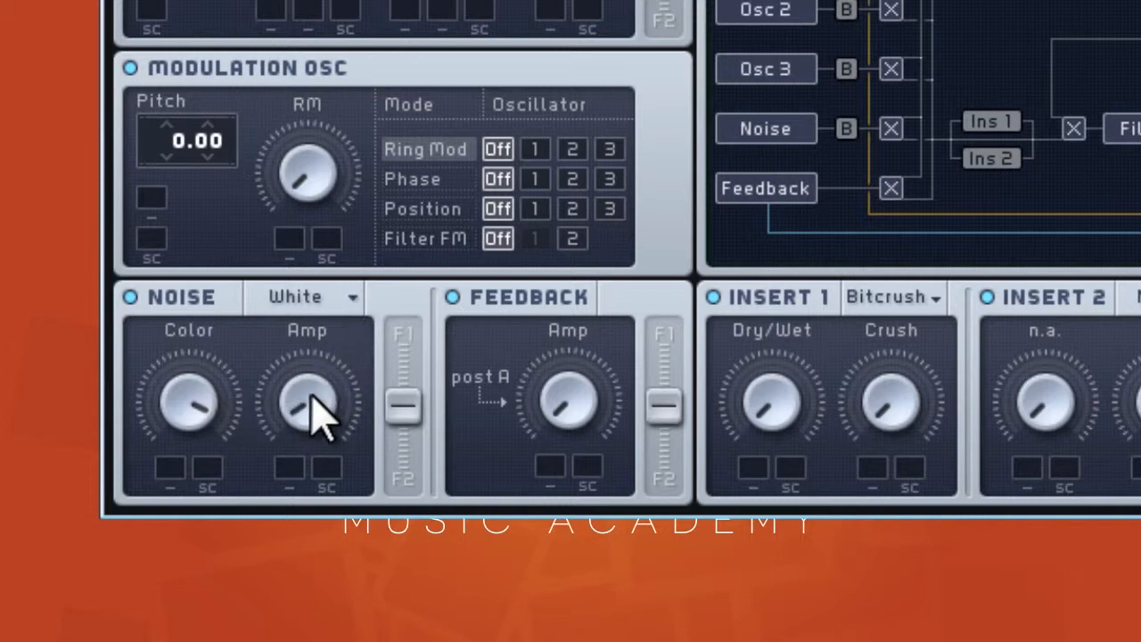
pyautogui.moveTo(403, 406)
pyautogui.mouseDown()
pyautogui.moveTo(416, 377)
pyautogui.moveTo(419, 499)
pyautogui.moveTo(419, 390)
pyautogui.mouseUp()
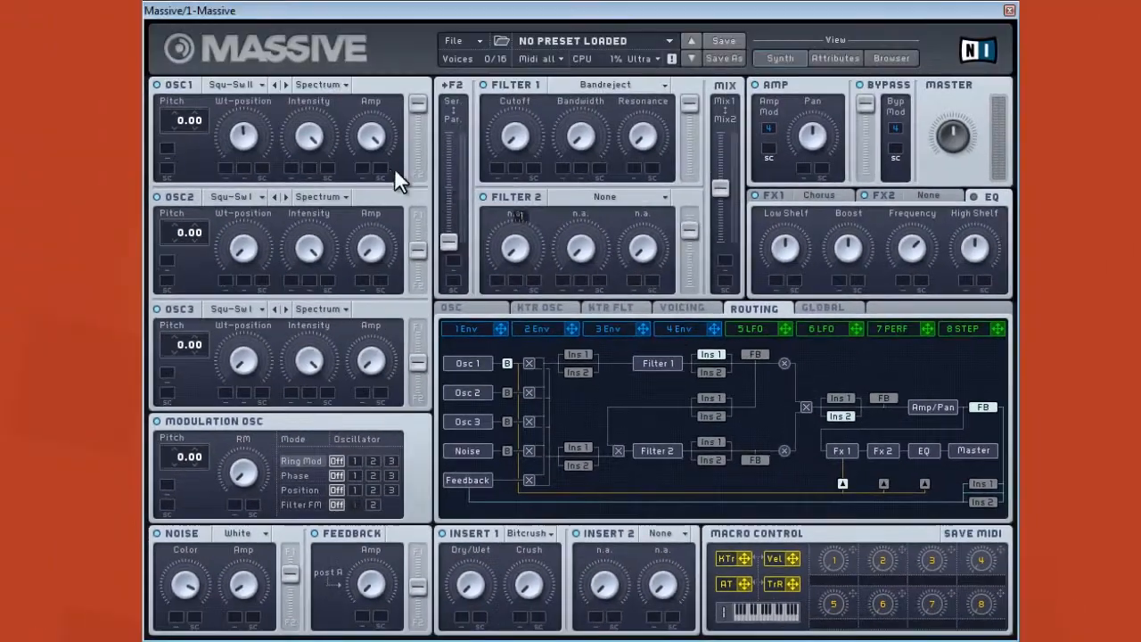
# Assign macro control 1 to the OSC1 Wt-position and Intensity, setting a modulation range on each knob.
pyautogui.click(225, 167)
pyautogui.moveTo(851, 551); pyautogui.dragTo(369, 188)
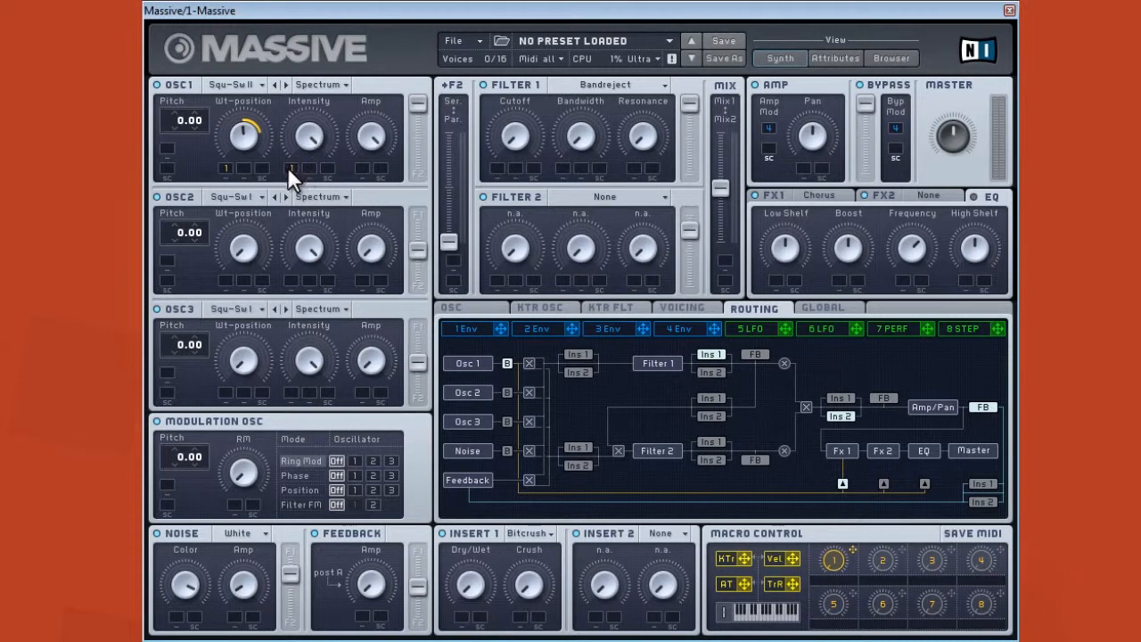
pyautogui.moveTo(287, 166); pyautogui.dragTo(289, 168)
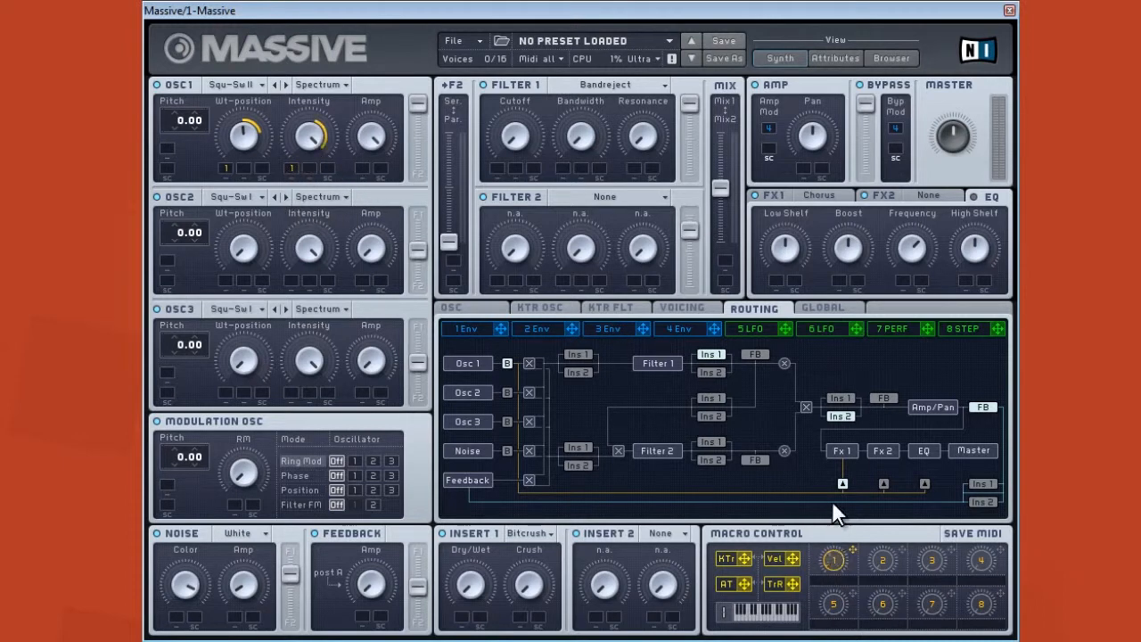